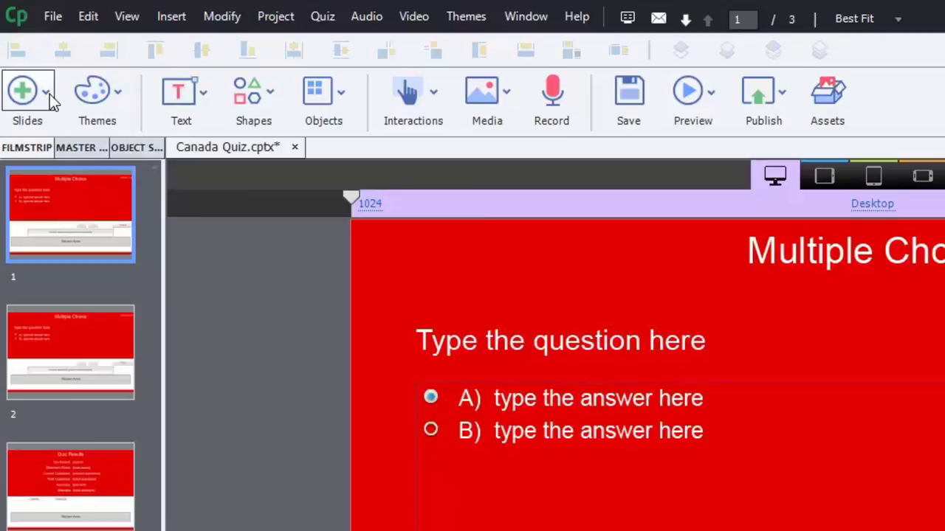
pyautogui.click(325, 18)
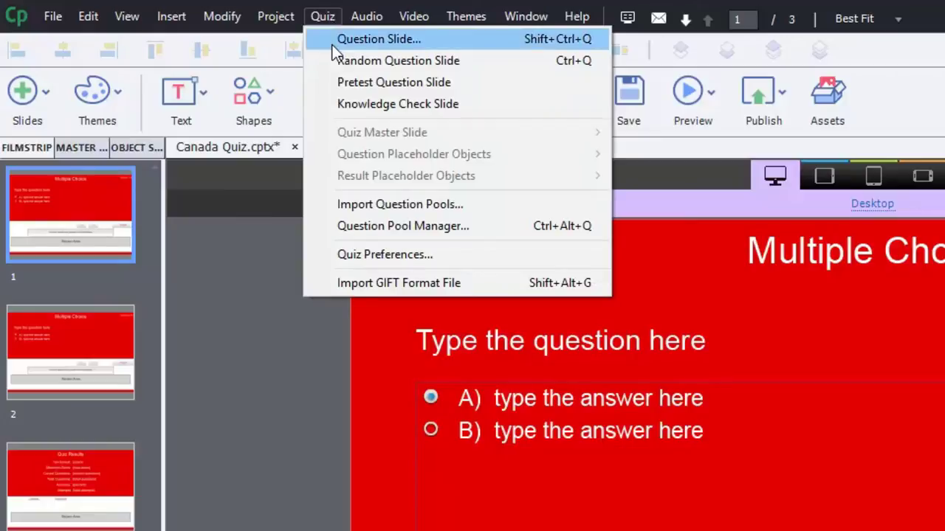
pyautogui.click(305, 358)
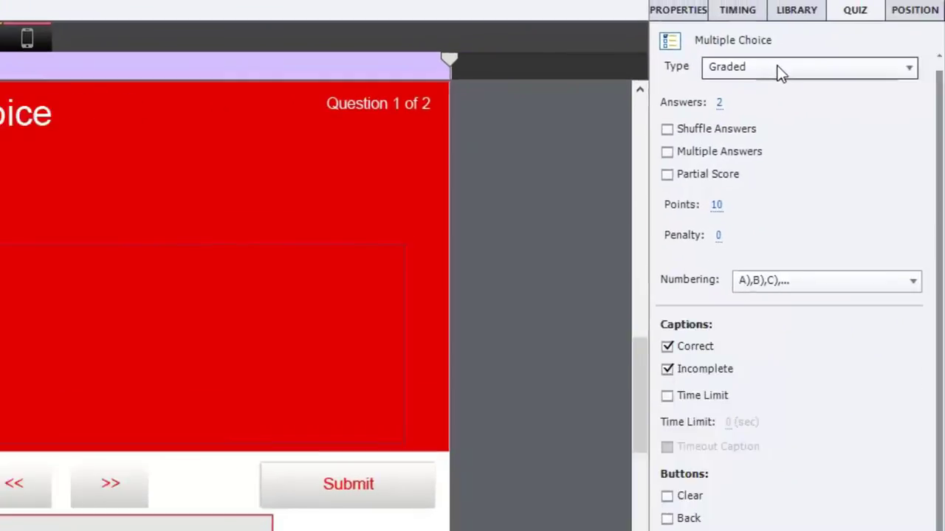
pyautogui.click(871, 66)
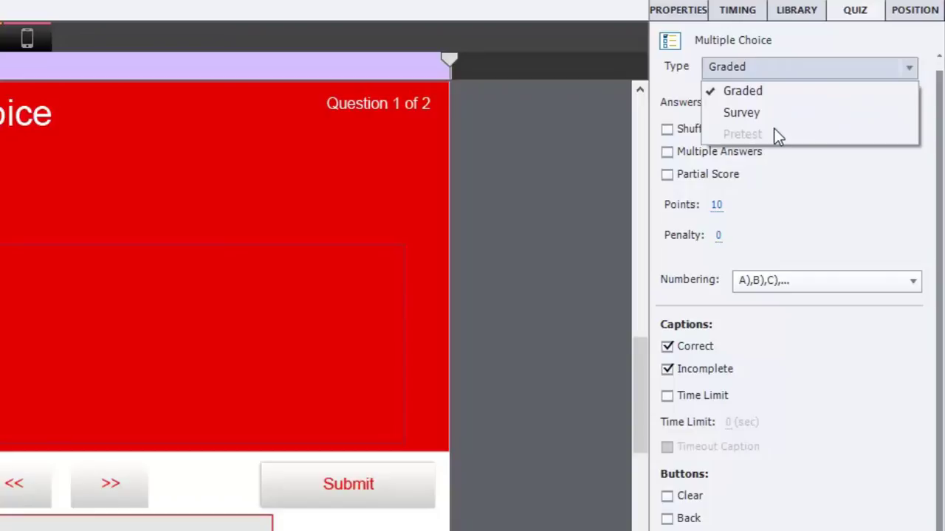
pyautogui.click(576, 159)
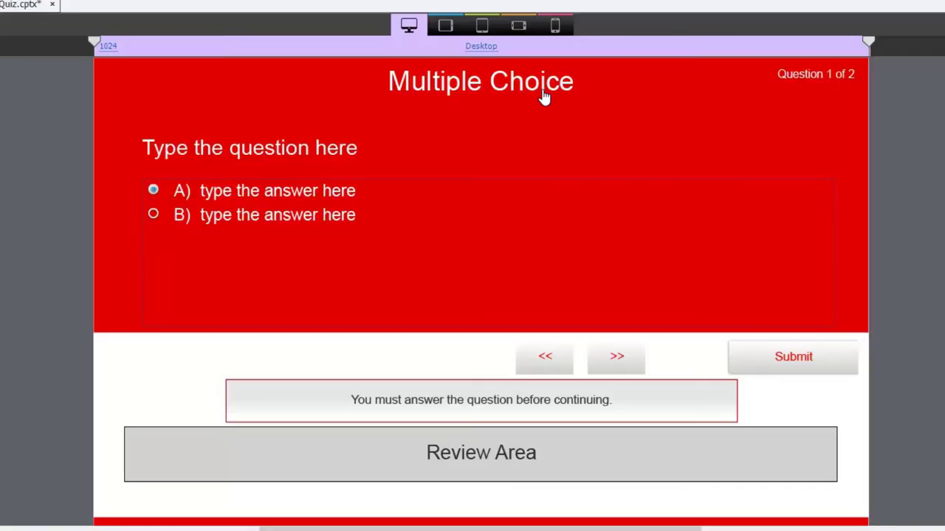
pyautogui.doubleClick(334, 151)
pyautogui.moveTo(358, 149); pyautogui.dragTo(123, 129)
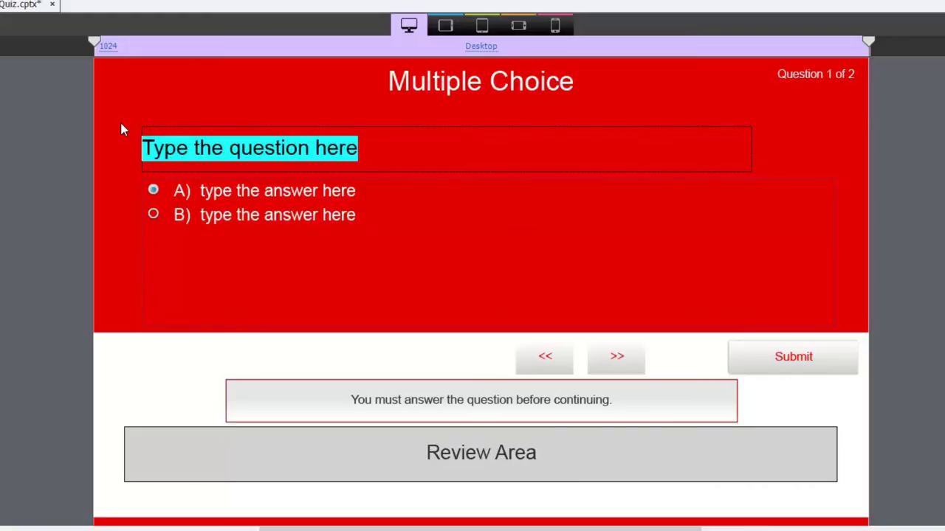
# Step: Set the number of answers for the first multiple-choice question slide to 4
pyautogui.click(60, 175)
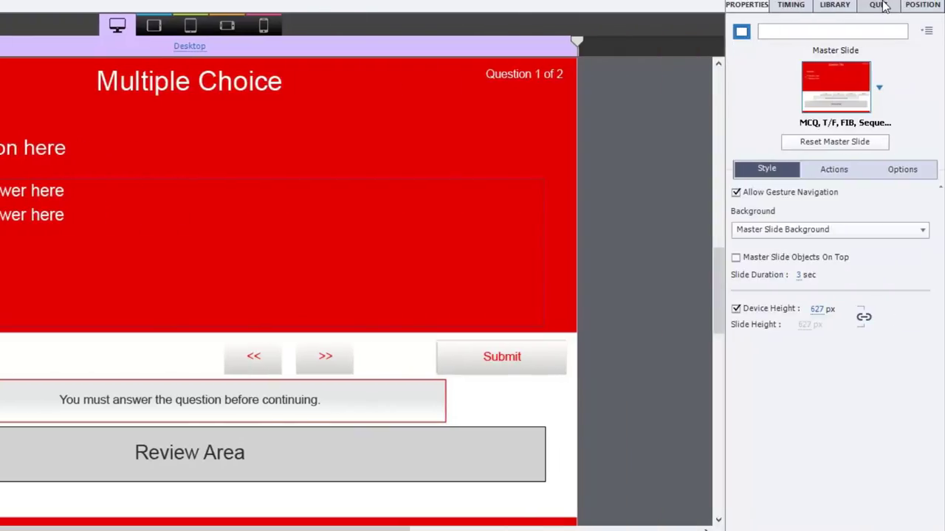
pyautogui.click(878, 5)
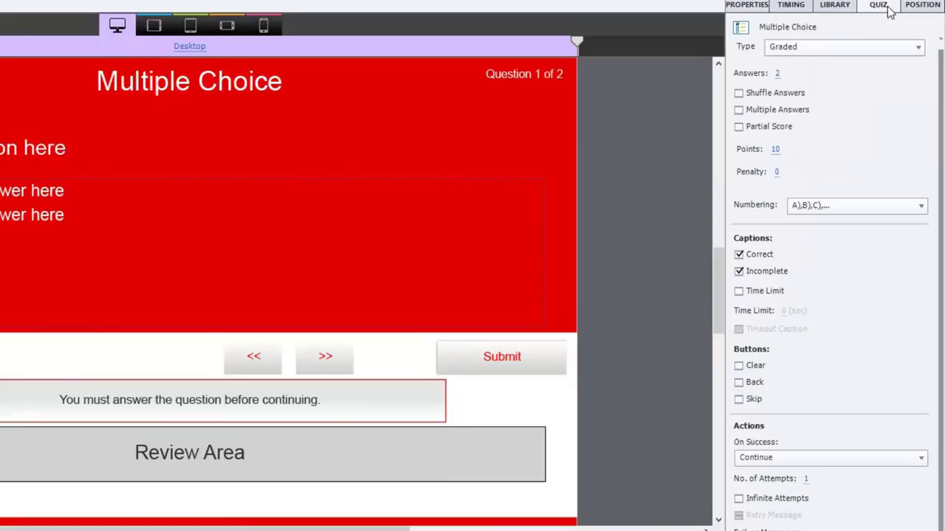
pyautogui.click(780, 76)
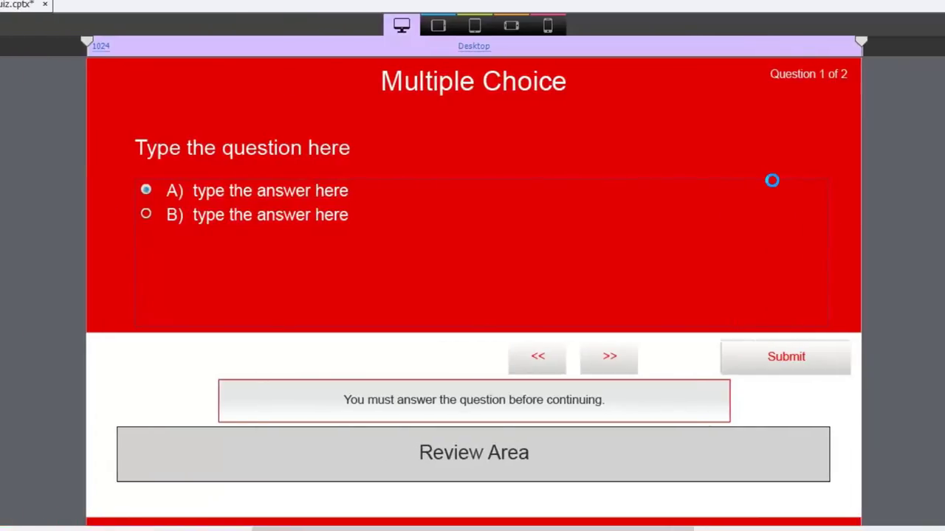
# Step: Replace the question placeholder text with "Which of the following cities is the capital of Canada?"
pyautogui.click(350, 149)
pyautogui.moveTo(350, 149); pyautogui.dragTo(107, 152)
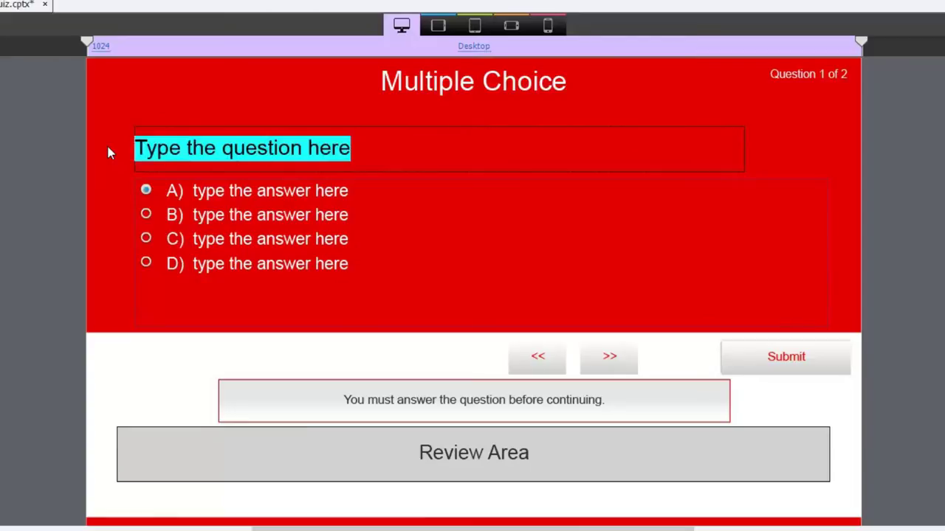
pyautogui.write('W')
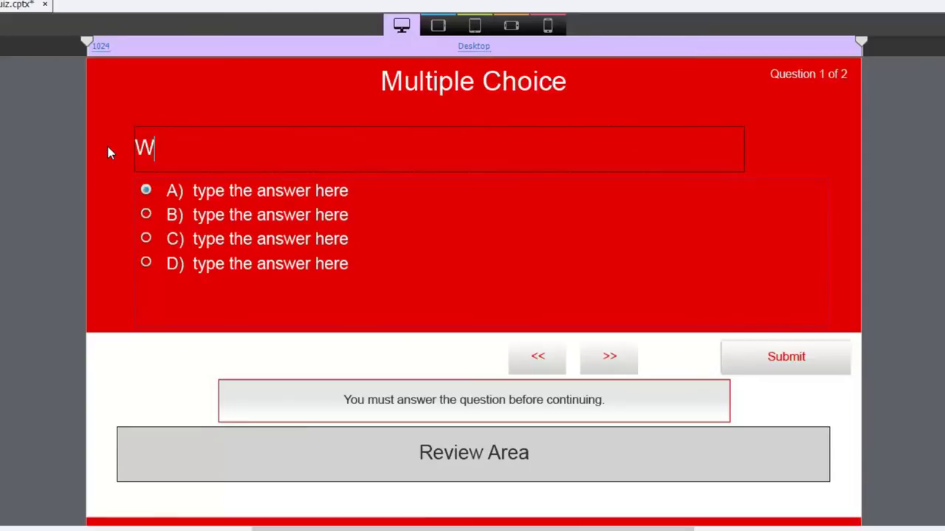
pyautogui.write('hich of the following cities')
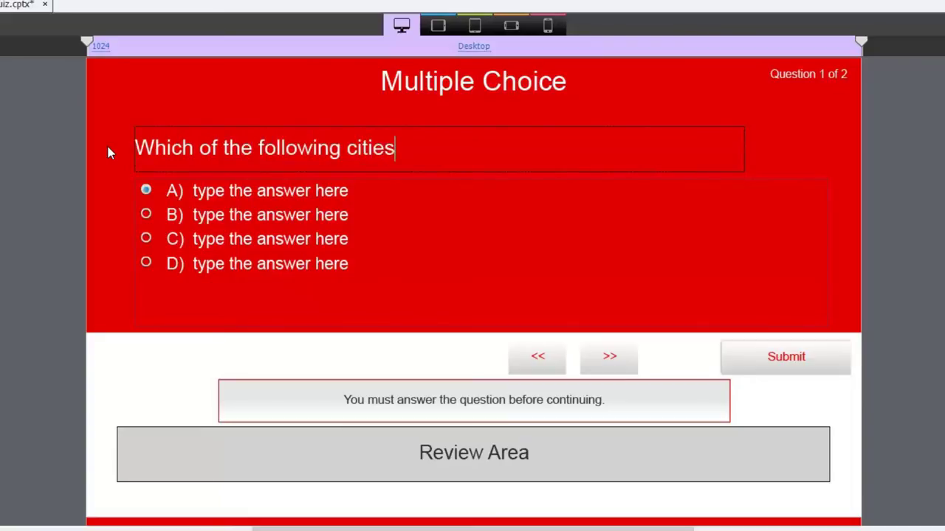
pyautogui.write(' is the capital of Canada?')
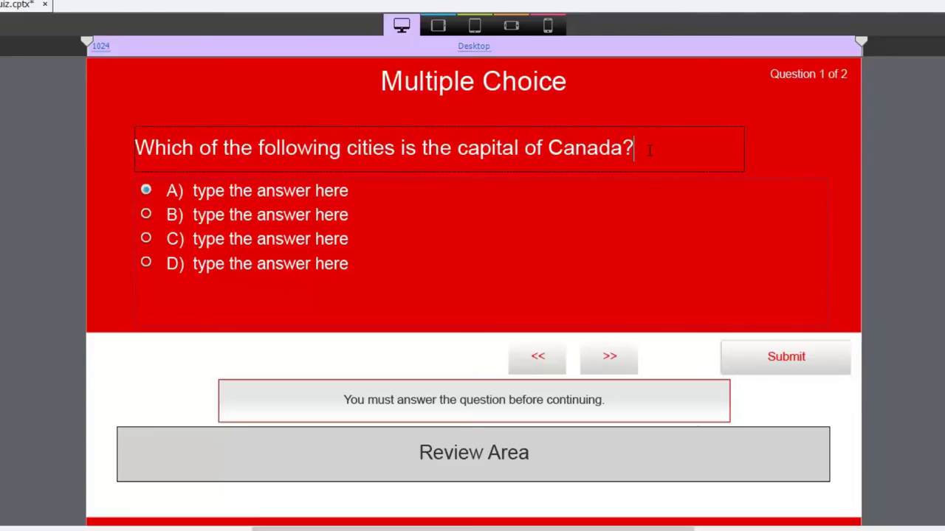
pyautogui.moveTo(622, 147); pyautogui.dragTo(672, 153)
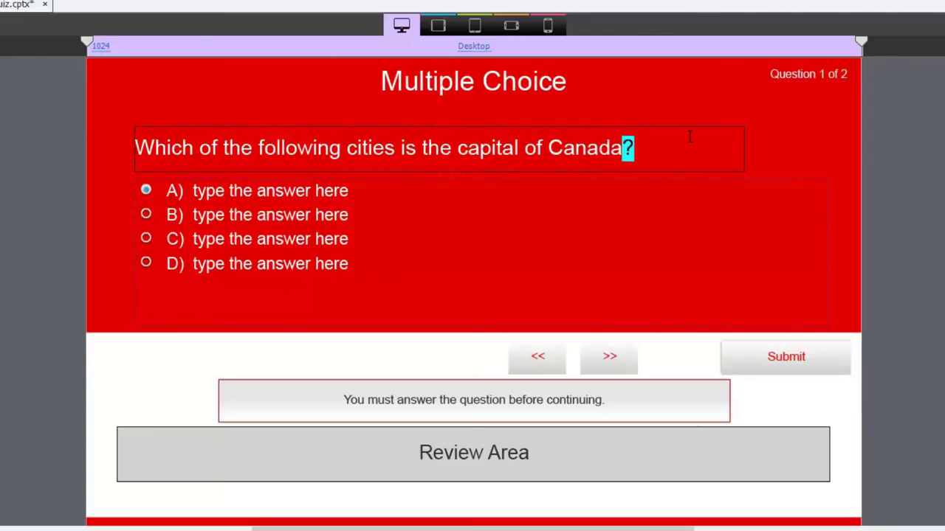
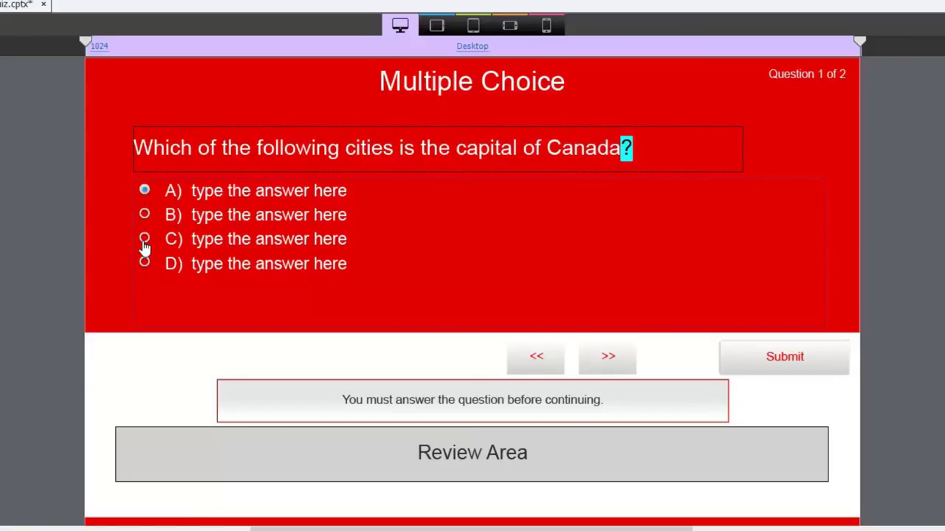
# Step: Replace the placeholder text of answer A with "Ottawa"
pyautogui.click(273, 190)
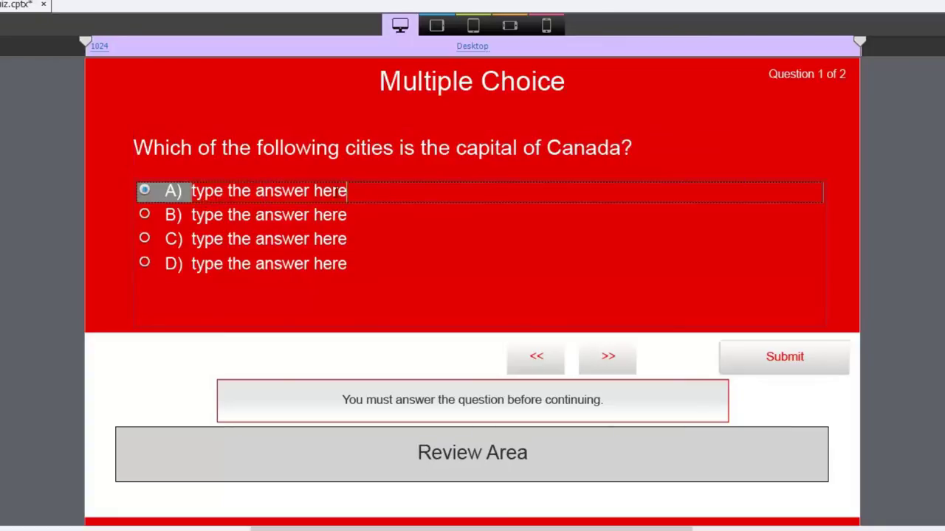
pyautogui.moveTo(348, 191); pyautogui.dragTo(192, 190)
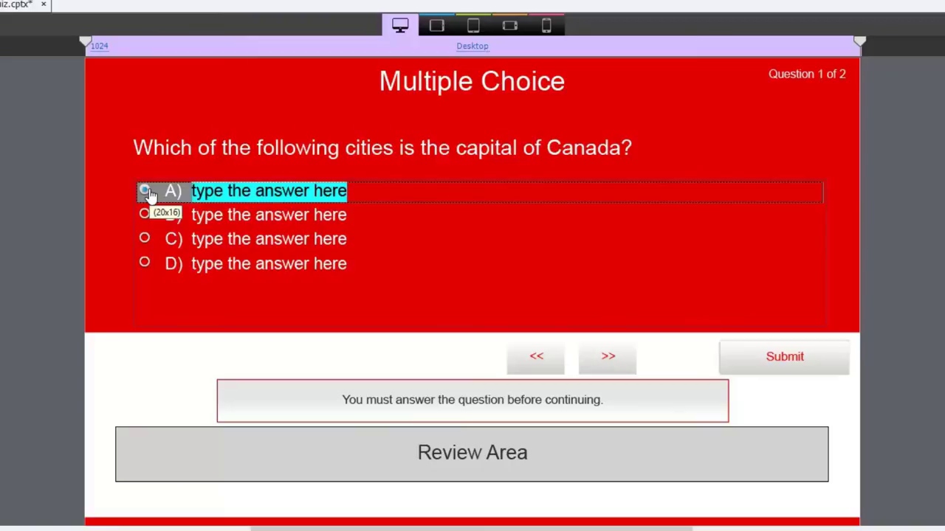
pyautogui.write('Ottawa')
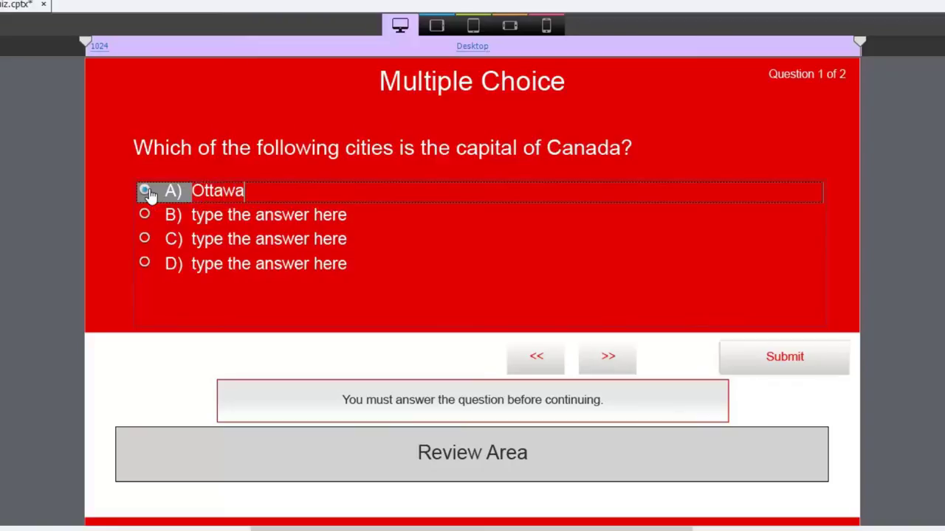
# Step: Replace the placeholder text of answer B with "Moosejaw"
pyautogui.click(238, 215)
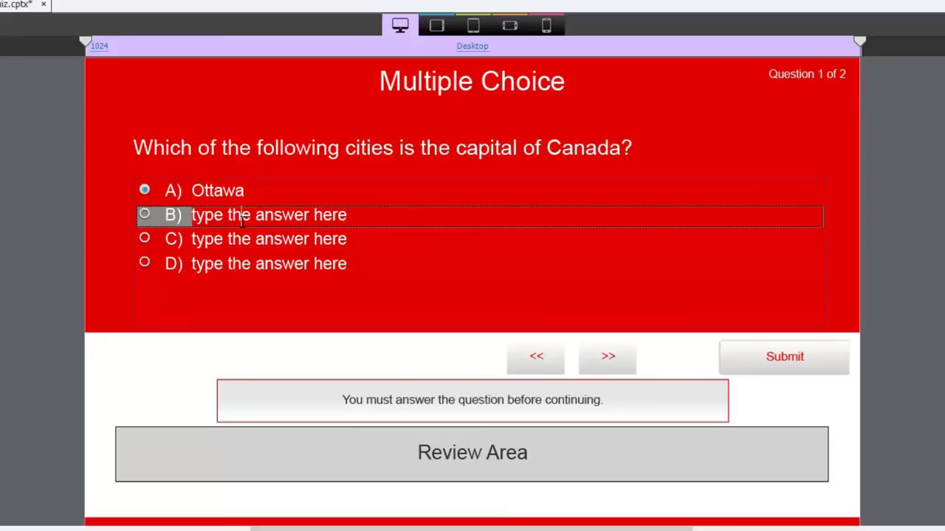
pyautogui.click(358, 212)
pyautogui.moveTo(346, 215); pyautogui.dragTo(189, 216)
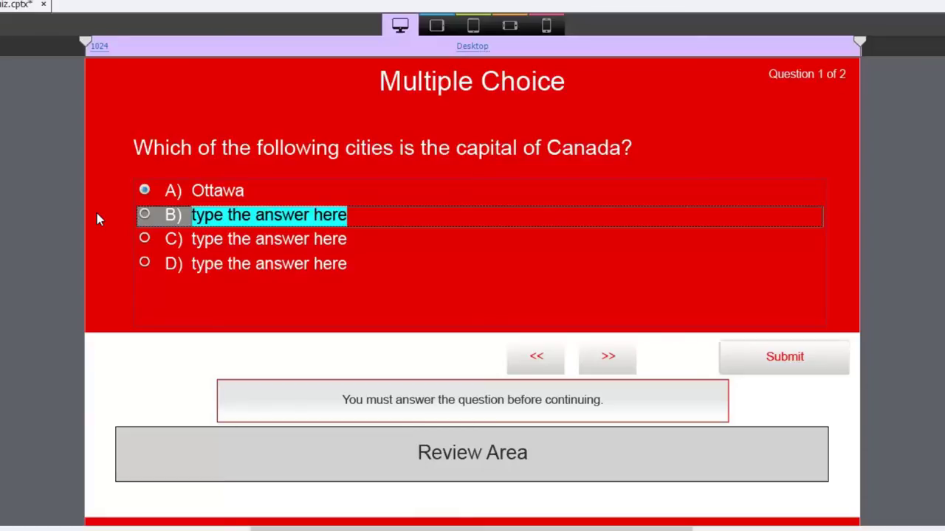
pyautogui.write('Moose')
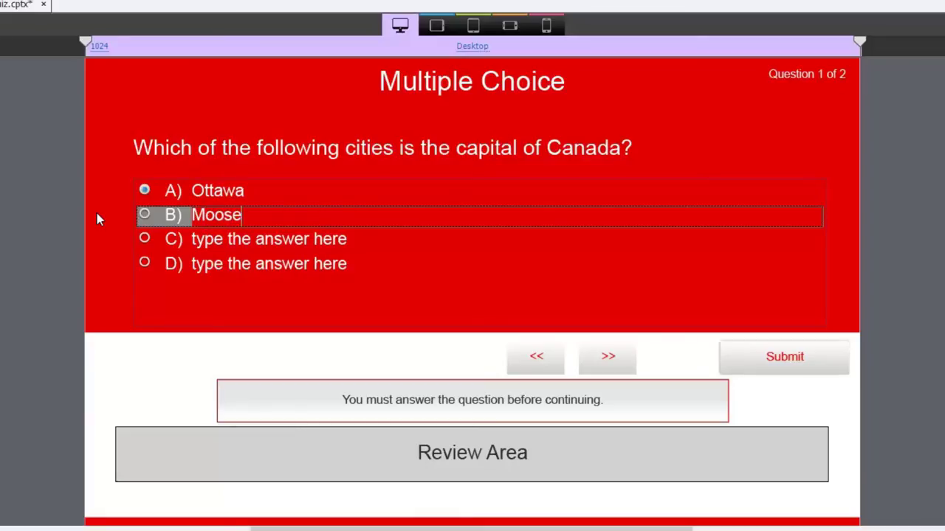
pyautogui.write('jaw')
# Step: Change the text of answer B to "Montreal"
pyautogui.hotkey('ctrl', 'a')
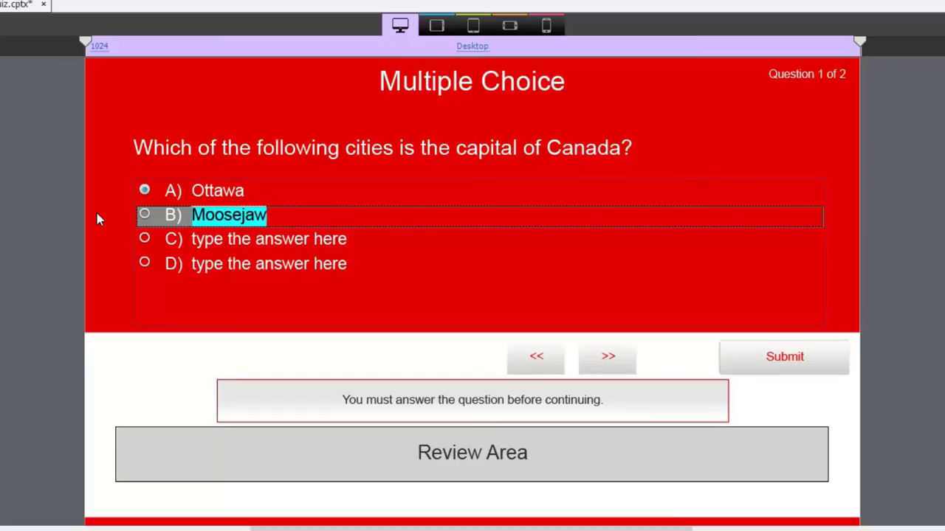
pyautogui.write('M')
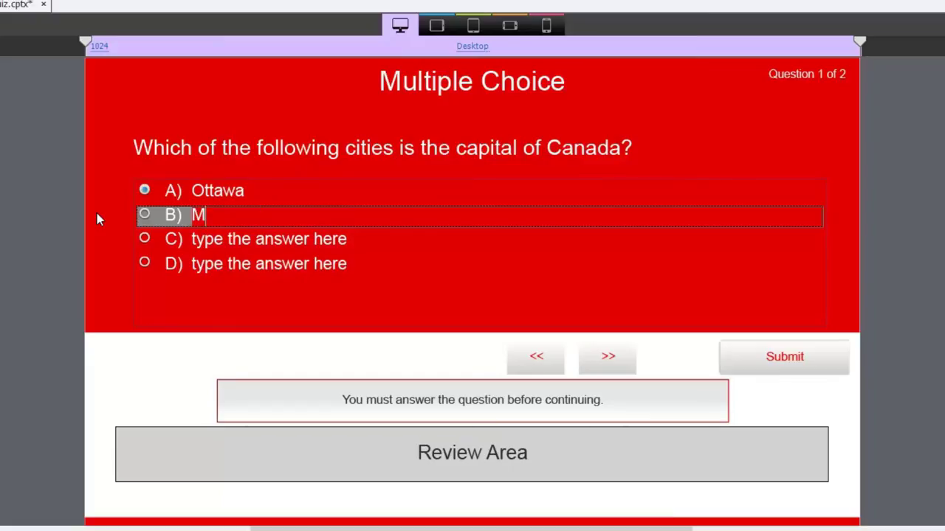
pyautogui.write('ontreal')
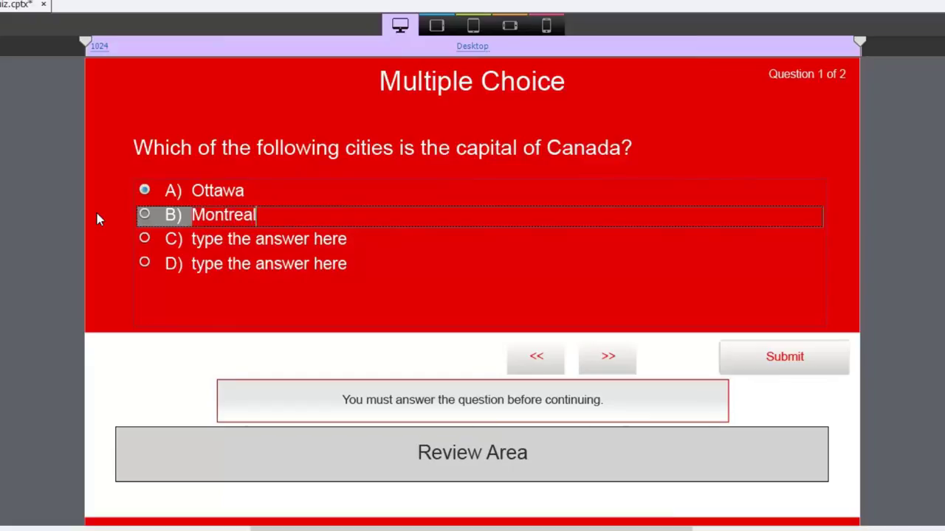
# Step: Replace the placeholder texts of answers C and D with "Toronto" and "Vancouver"
pyautogui.click(279, 241)
pyautogui.moveTo(362, 241); pyautogui.dragTo(131, 235)
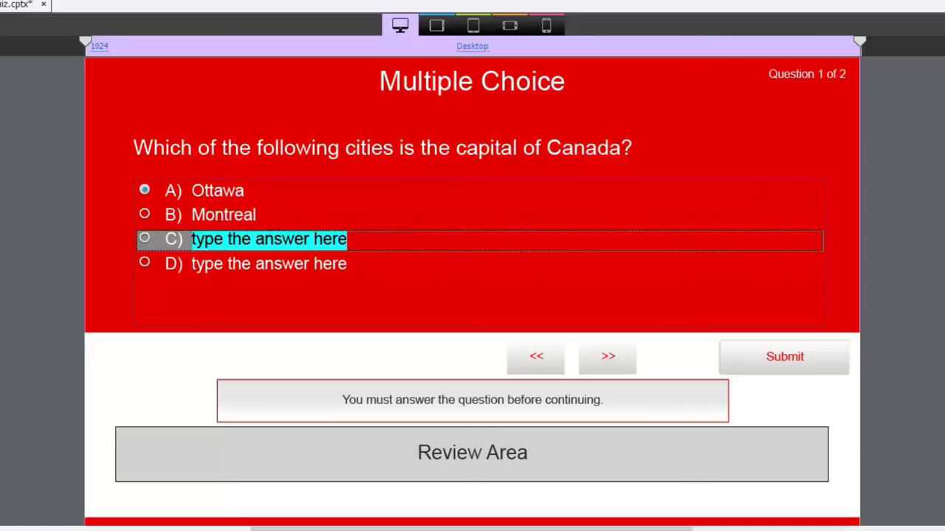
pyautogui.write('Toronto')
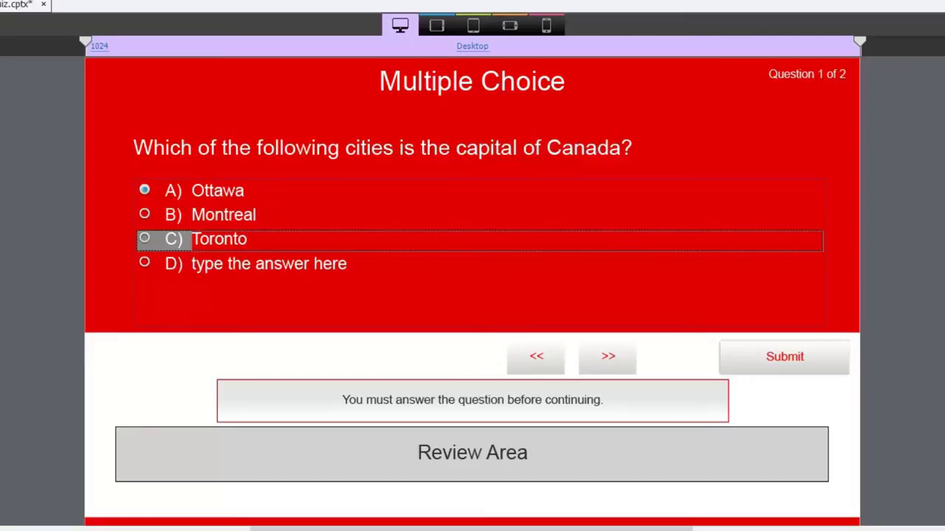
pyautogui.click(267, 264)
pyautogui.moveTo(347, 264); pyautogui.dragTo(113, 260)
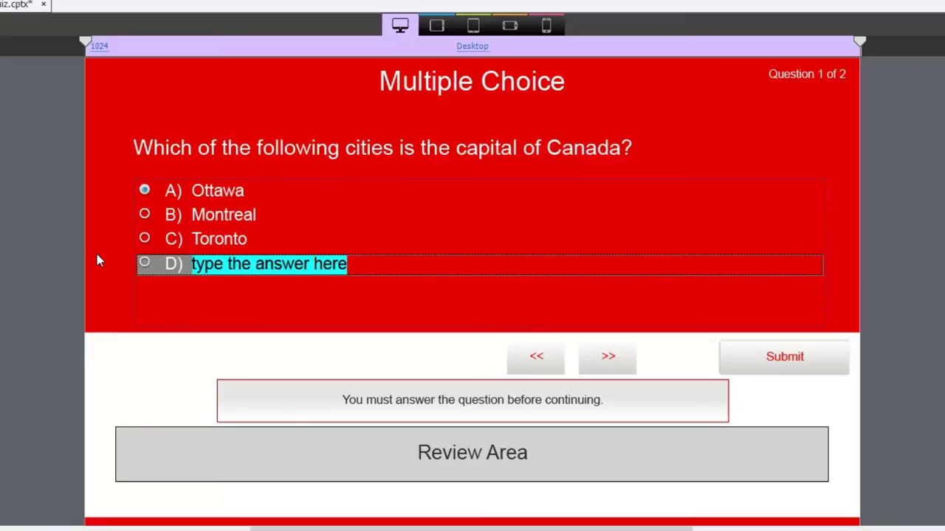
pyautogui.write('Vancouver')
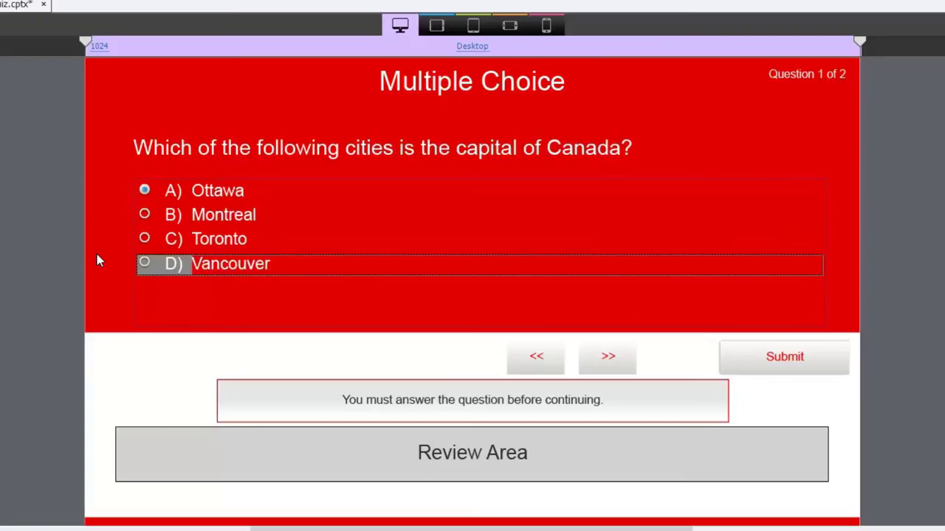
pyautogui.click(23, 272)
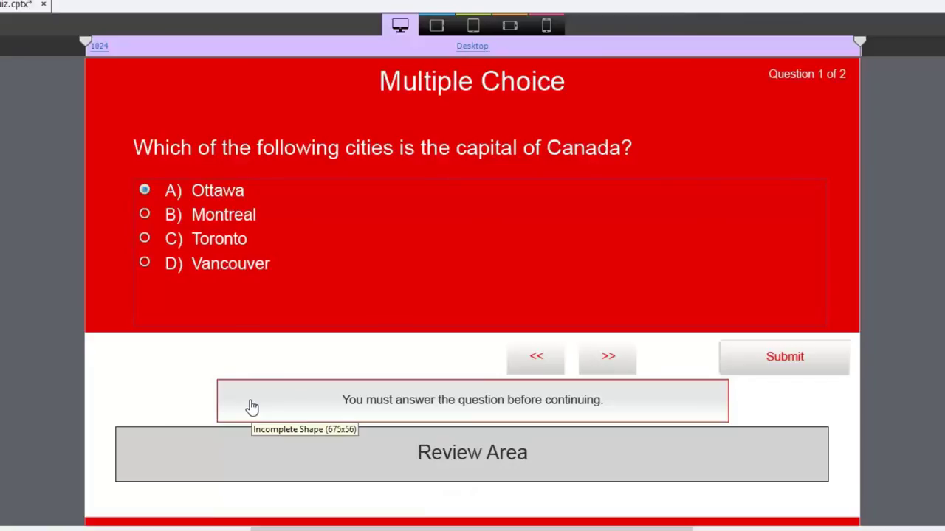
# Step: Separate the overlapping incomplete, incorrect and correct feedback captions by moving them into a vertical stack beside the answers, in that order
pyautogui.moveTo(250, 406); pyautogui.dragTo(530, 213)
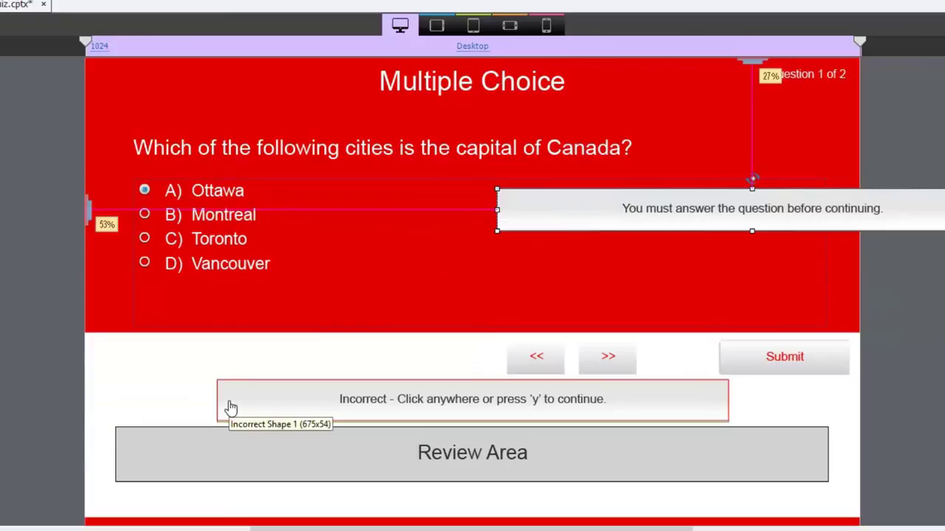
pyautogui.moveTo(491, 298); pyautogui.dragTo(512, 266)
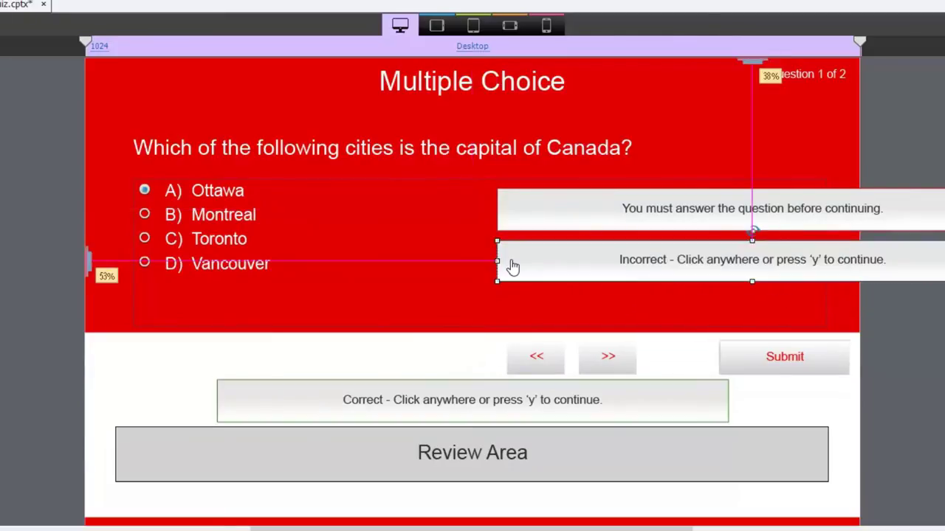
pyautogui.moveTo(365, 383); pyautogui.dragTo(521, 322)
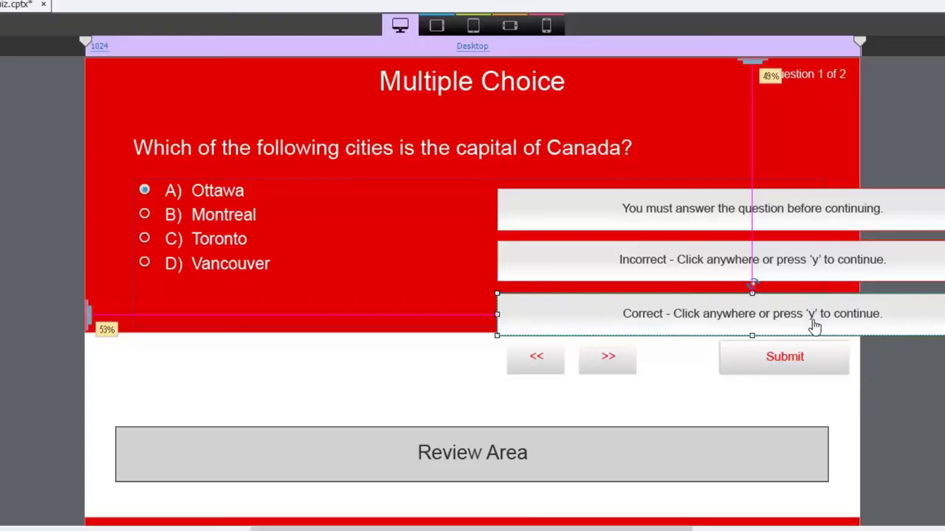
pyautogui.click(834, 226)
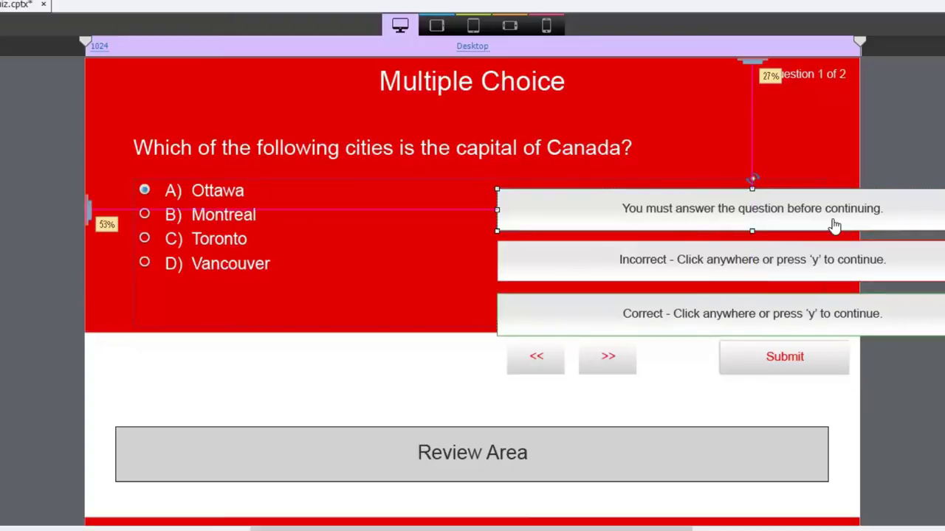
pyautogui.click(775, 266)
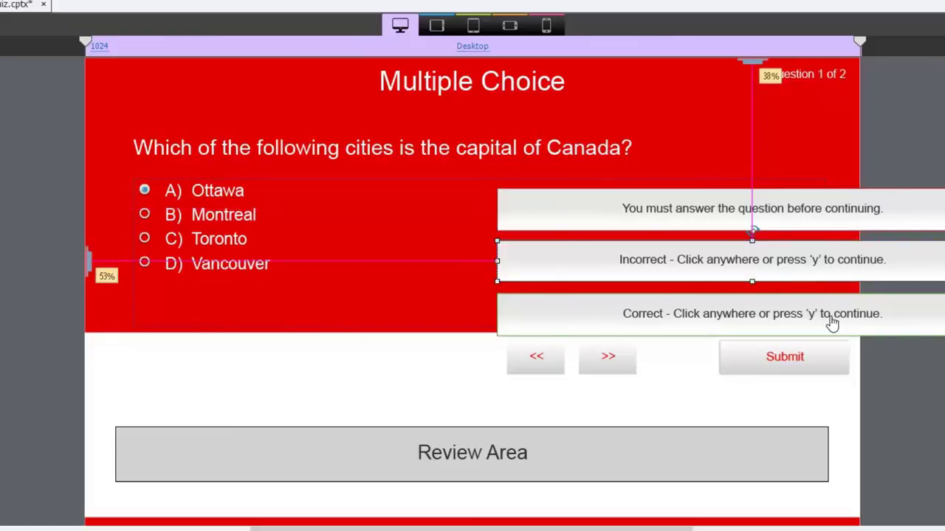
pyautogui.click(832, 322)
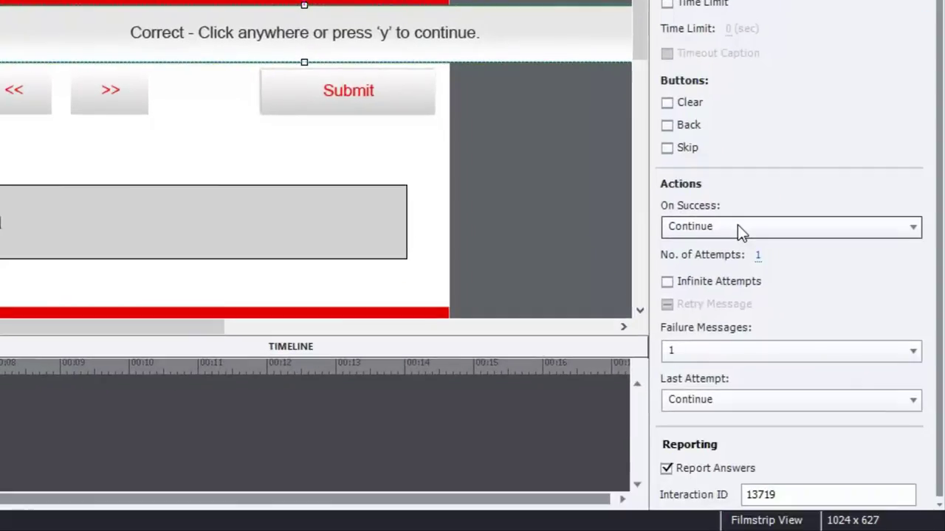
# Step: Set both the success action and the last-attempt action of the first question to go to the next slide
pyautogui.click(738, 225)
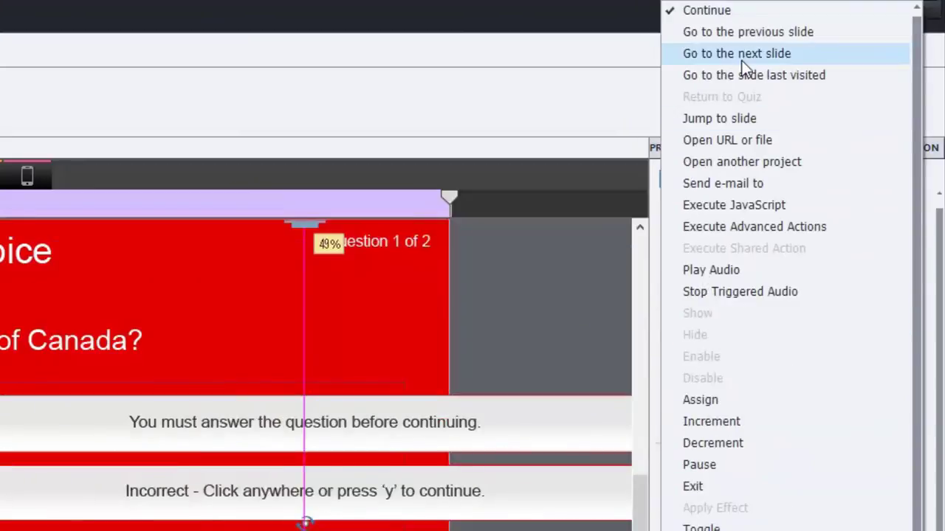
pyautogui.click(742, 64)
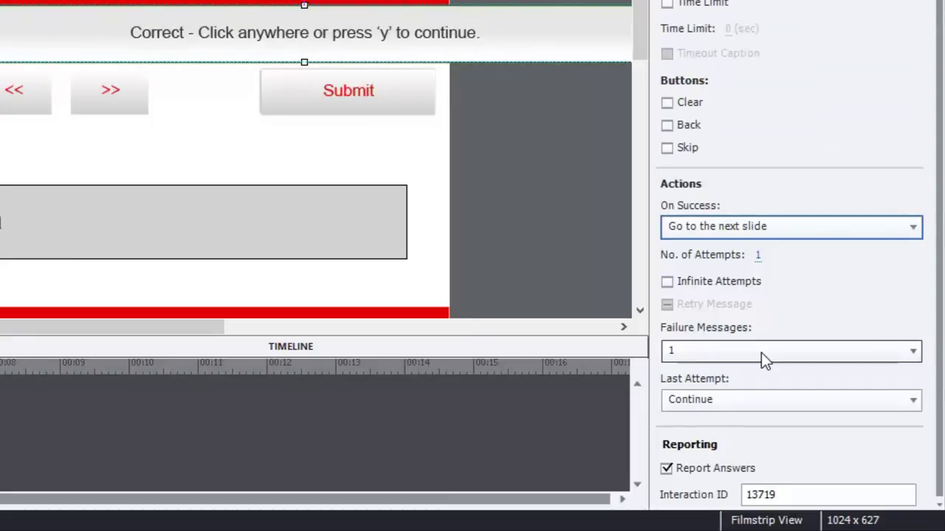
pyautogui.click(744, 404)
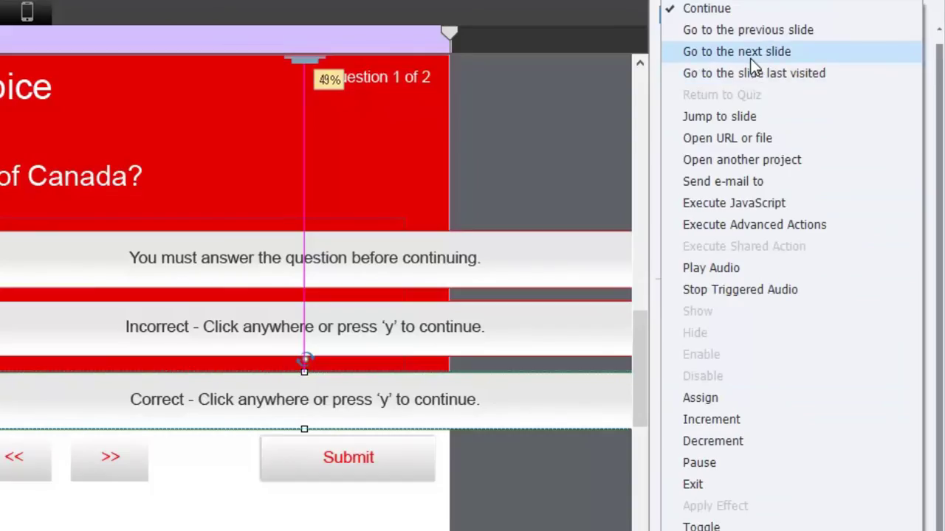
pyautogui.click(753, 59)
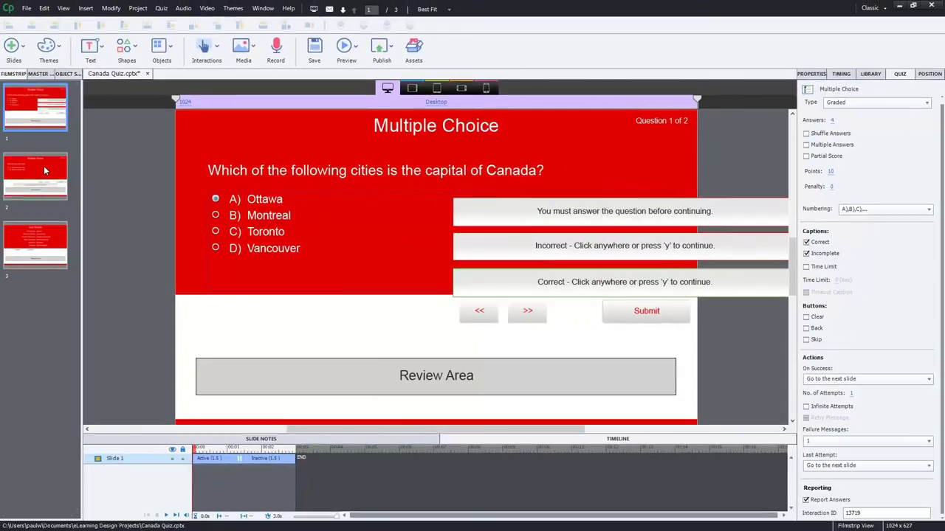
# Step: Configure the slide 2 question with 4 shuffled answers, allowing multiple answers with A and B marked as correct
pyautogui.click(44, 172)
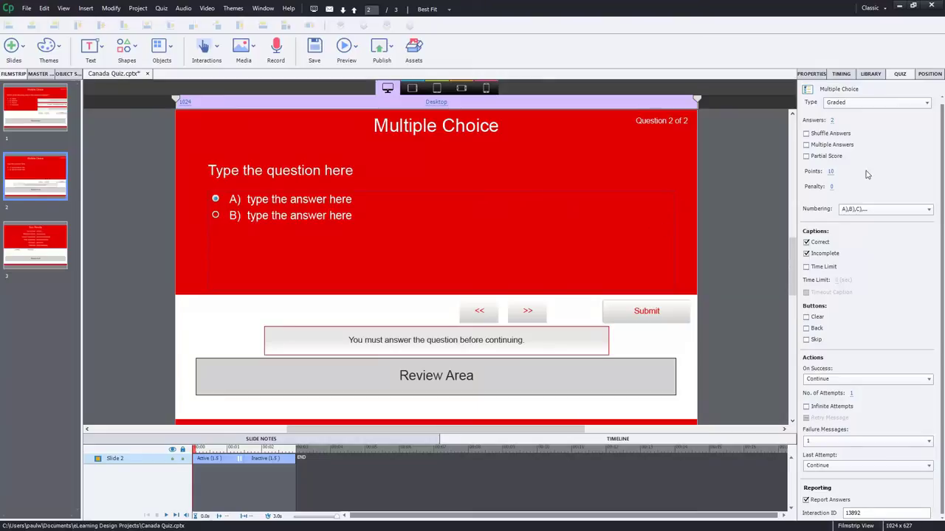
pyautogui.click(832, 120)
pyautogui.write('4')
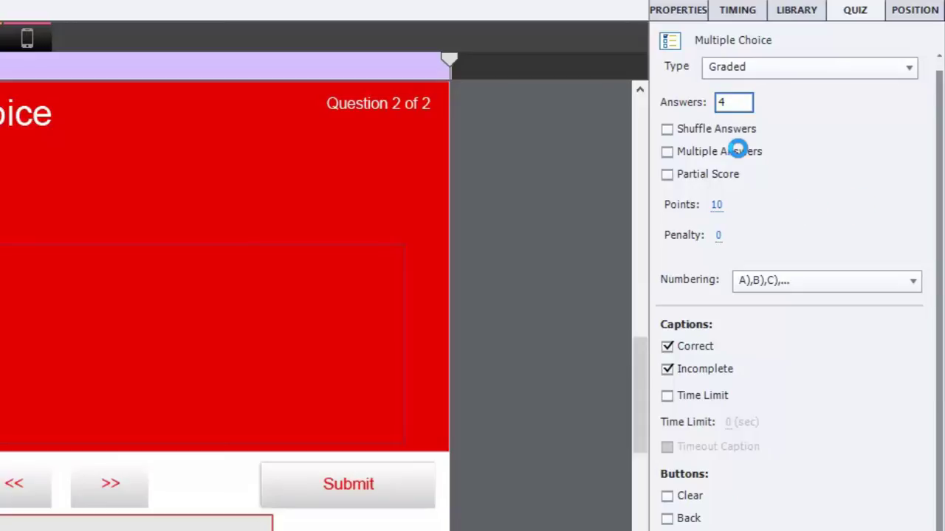
pyautogui.click(738, 152)
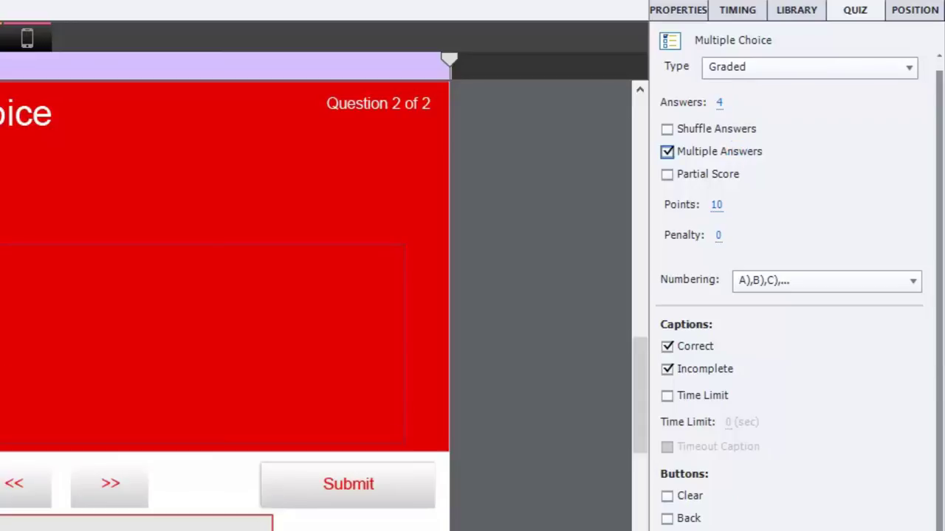
pyautogui.click(0, 300)
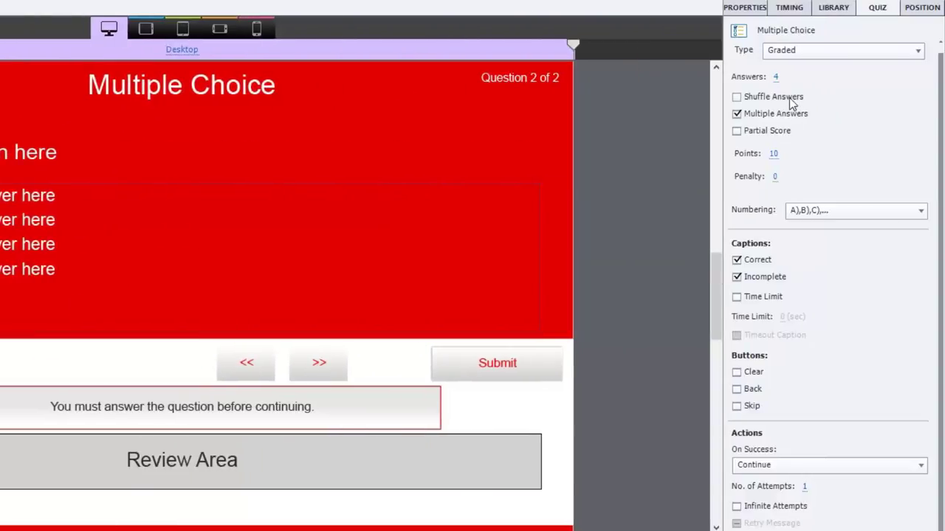
pyautogui.click(792, 96)
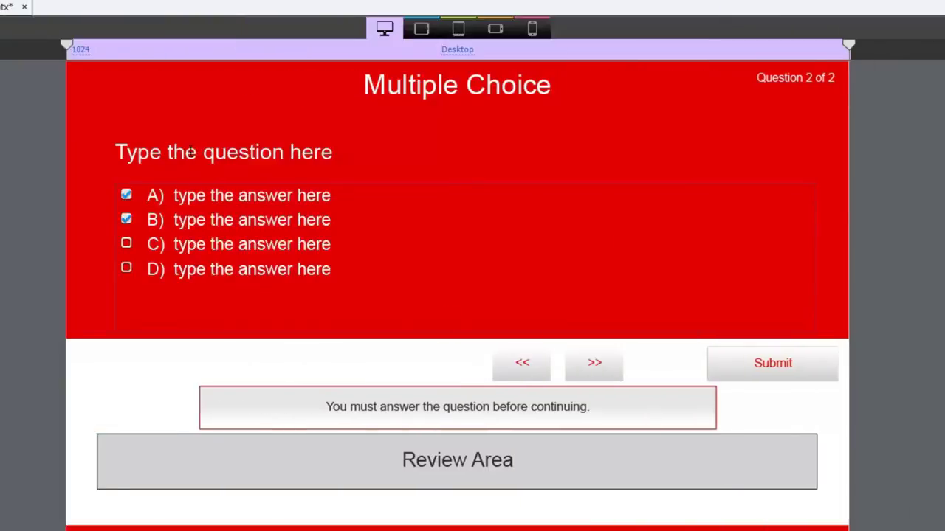
# Step: Replace the question placeholder on slide 2 with "What are Canada's two official languages?" and enable partial scoring
pyautogui.doubleClick(210, 152)
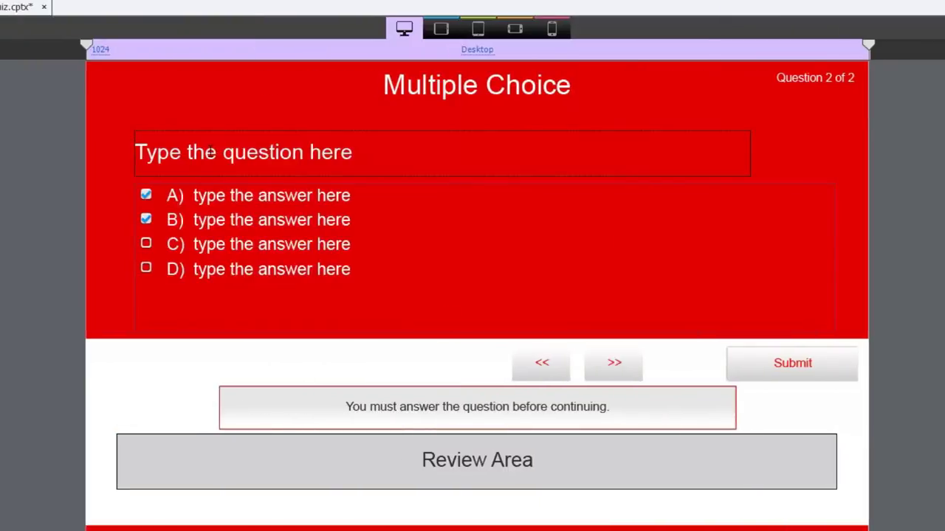
pyautogui.hotkey('ctrl', 'a')
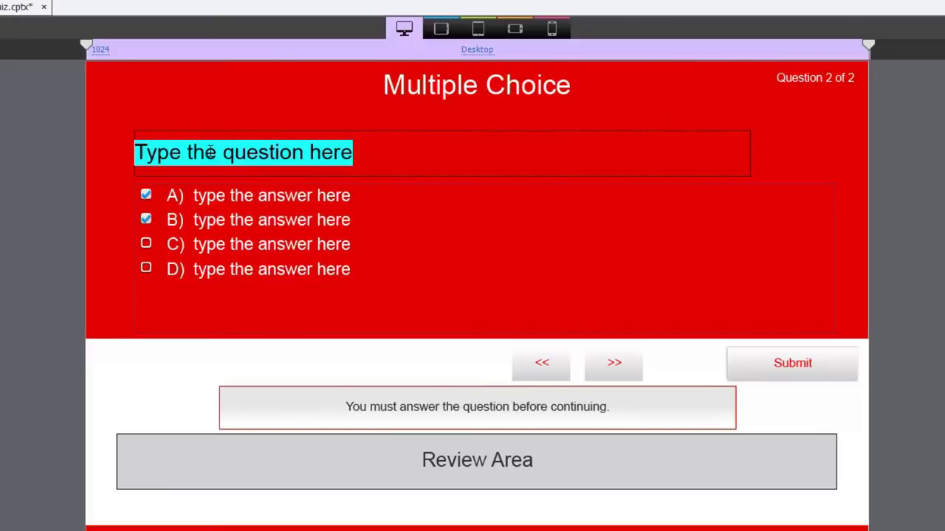
pyautogui.write('What ')
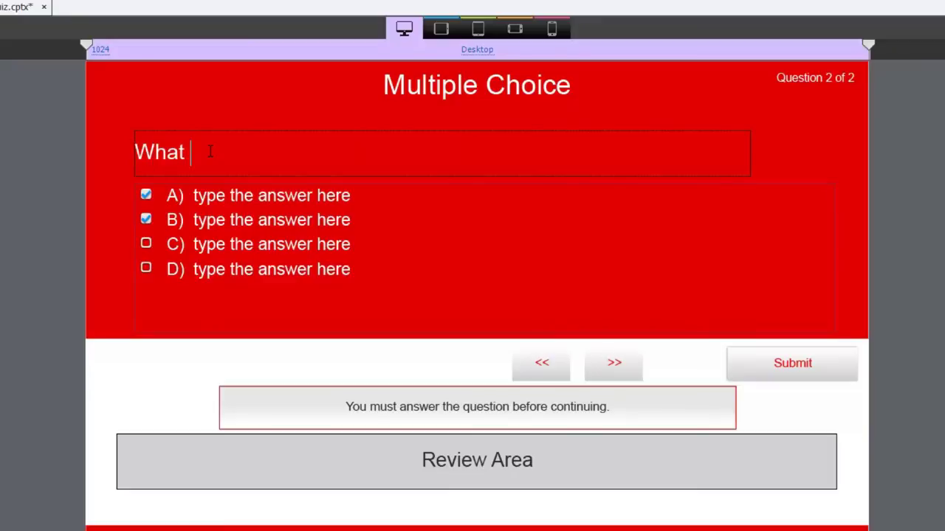
pyautogui.write('are Cana')
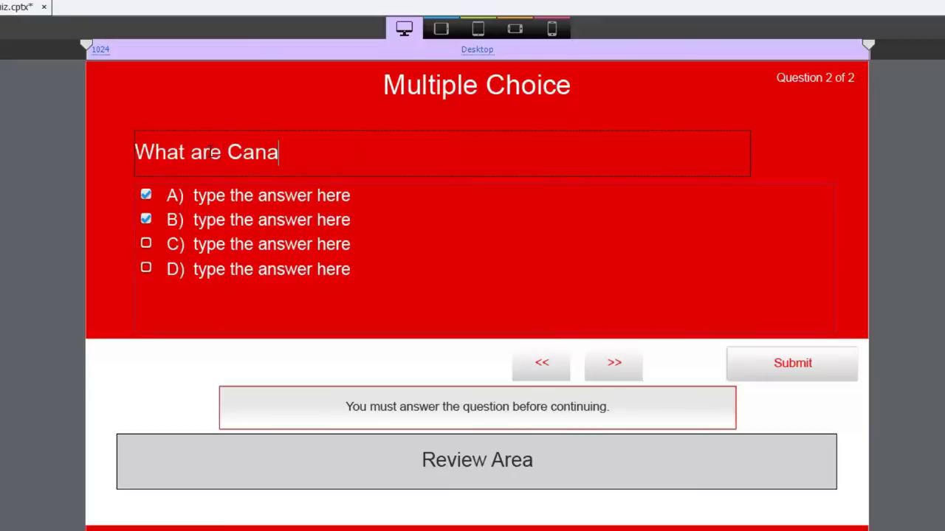
pyautogui.write("da's two of")
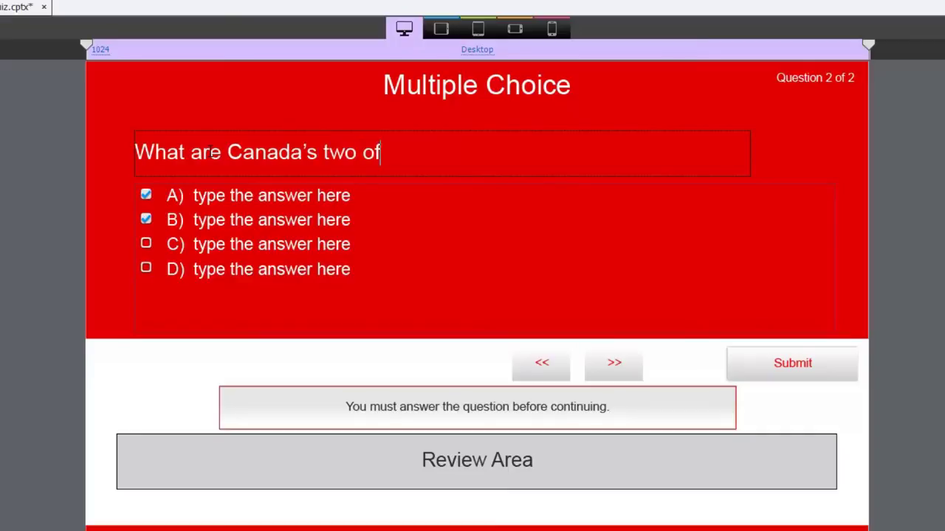
pyautogui.write('ficial ')
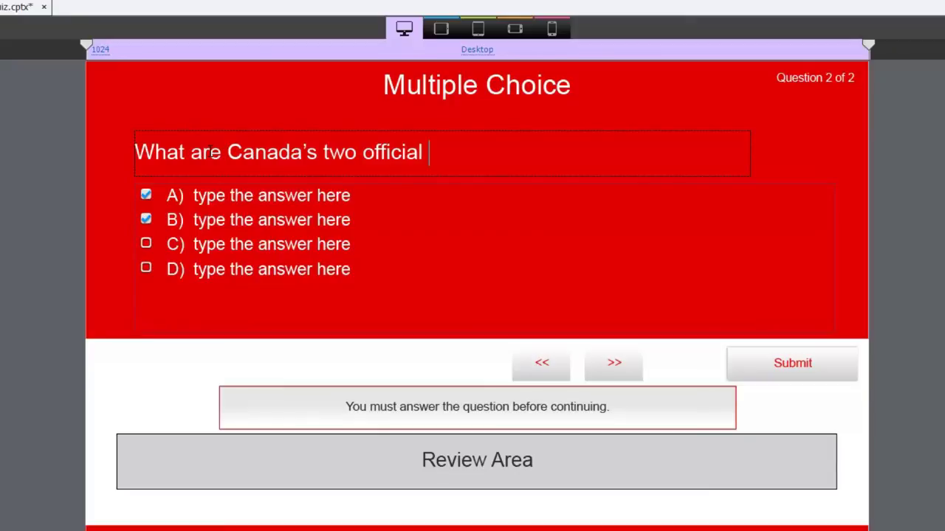
pyautogui.write('languages>')
pyautogui.press('BackSpace')
pyautogui.write('?')
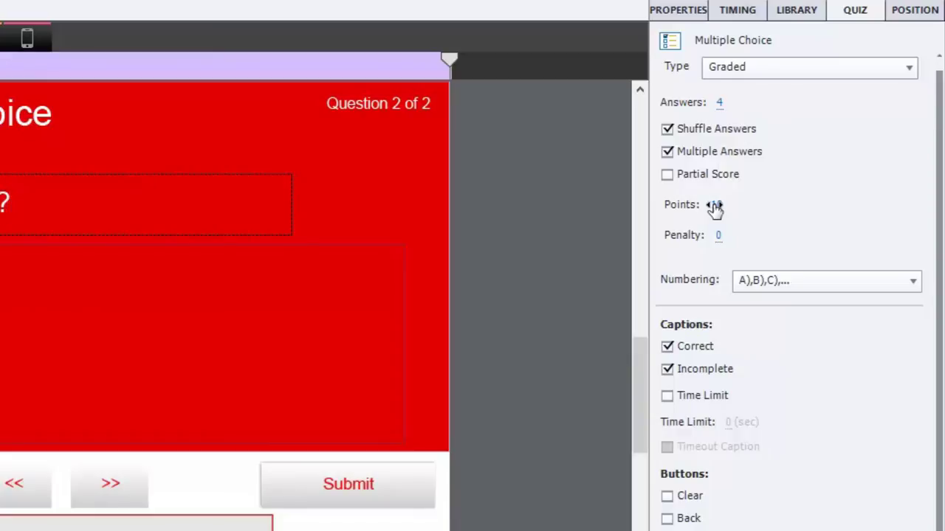
pyautogui.click(667, 175)
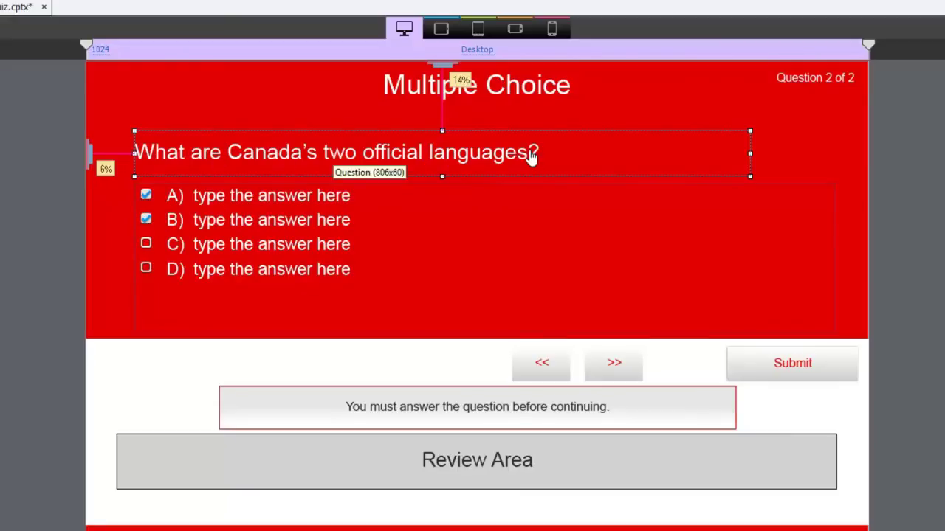
# Step: Replace the placeholder texts of answers A and B on slide 2 with "French" and "English"
pyautogui.click(247, 194)
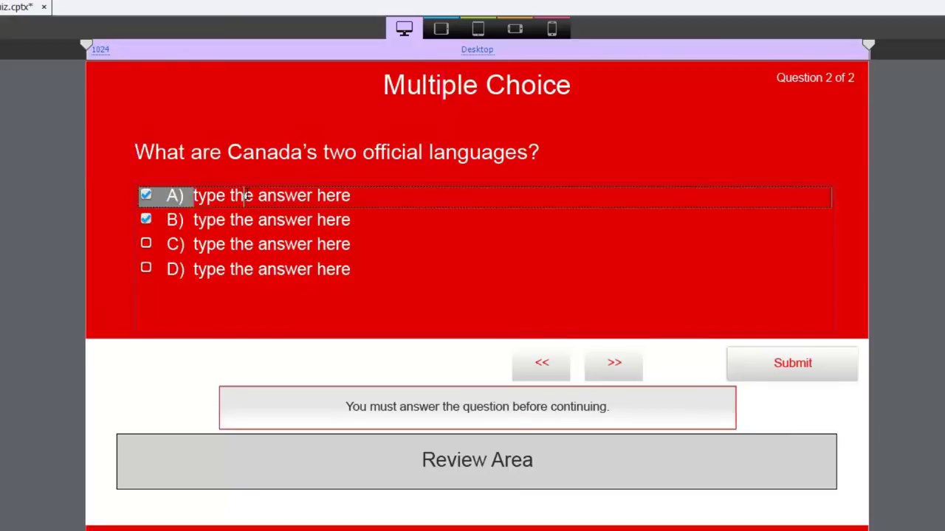
pyautogui.doubleClick(246, 193)
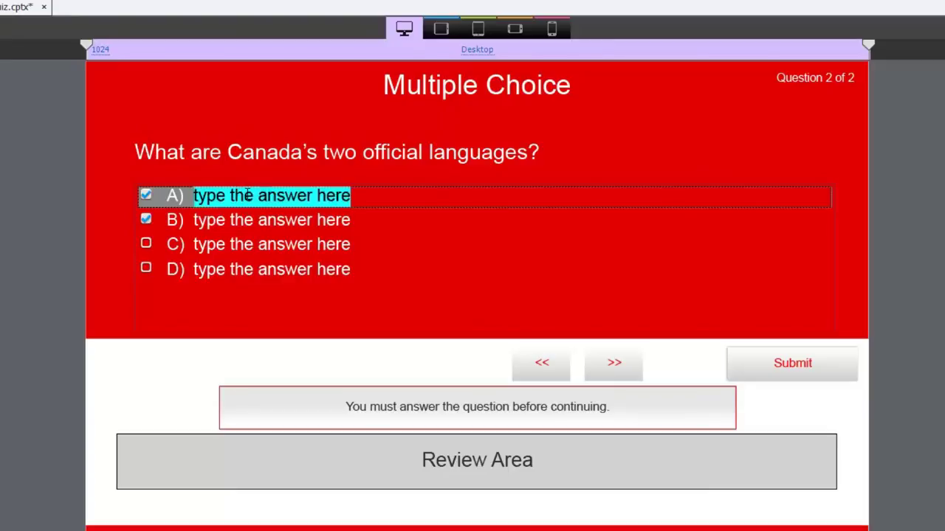
pyautogui.write('French')
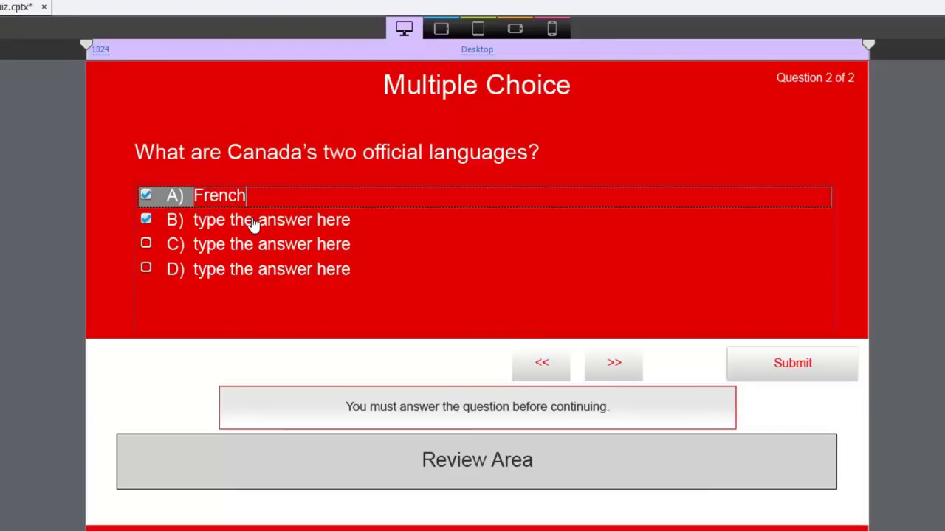
pyautogui.doubleClick(253, 219)
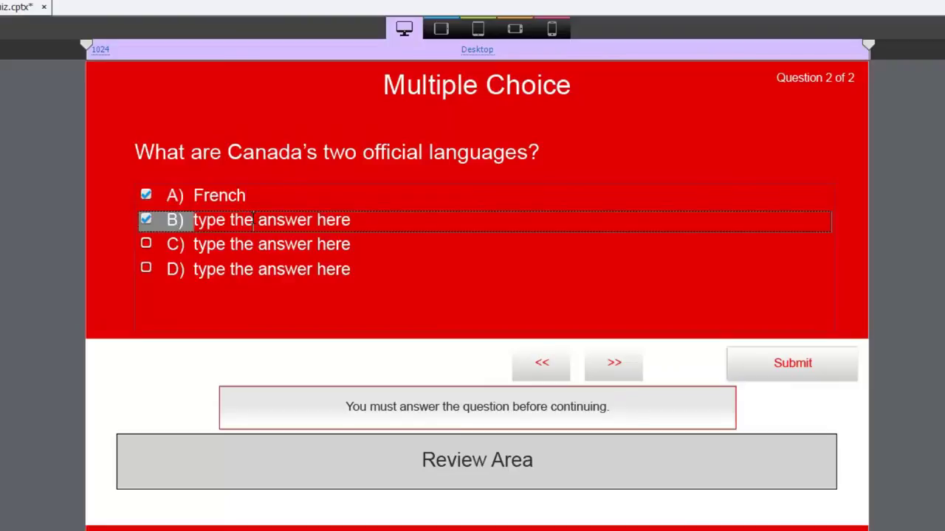
pyautogui.write('English')
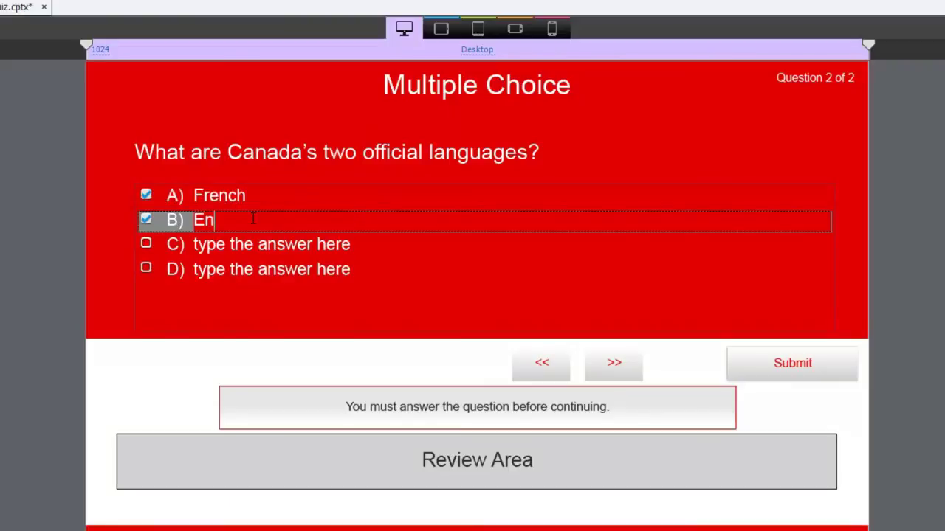